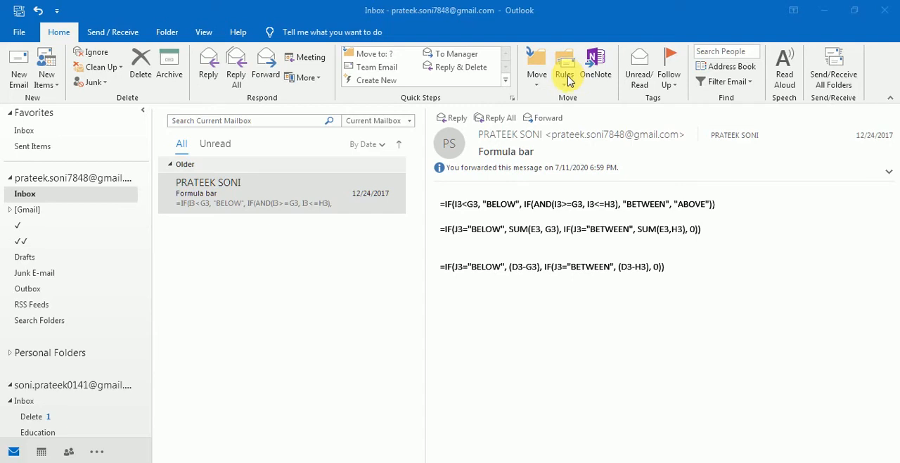
left_click(321, 192)
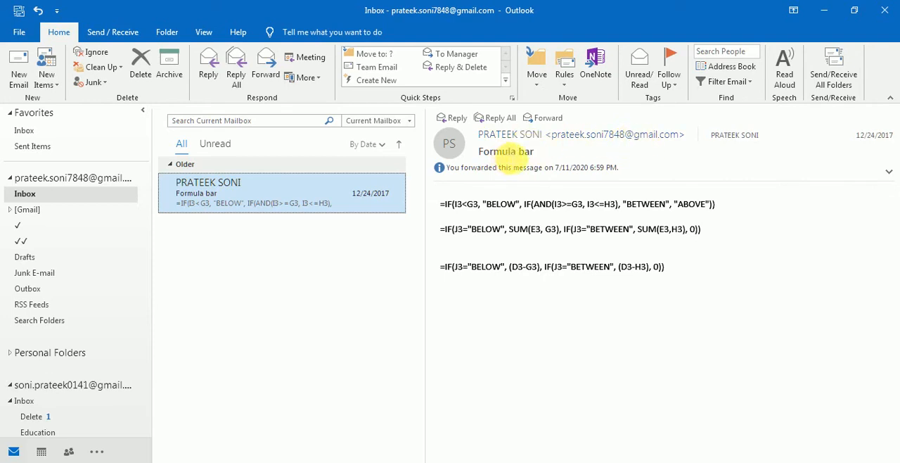
left_click_drag(536, 151, 478, 155)
left_click_drag(463, 201, 526, 252)
left_click(526, 251)
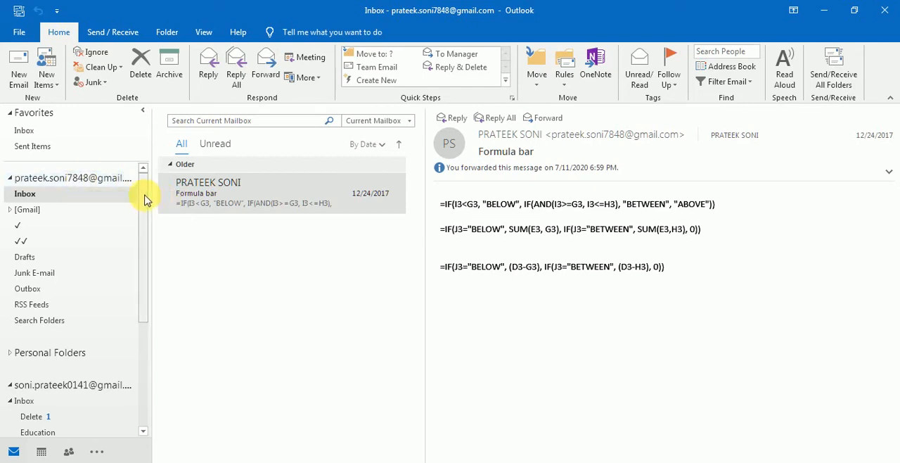
mouse_move(145, 195)
left_mouse_down()
mouse_move(145, 215)
mouse_move(145, 191)
left_mouse_up()
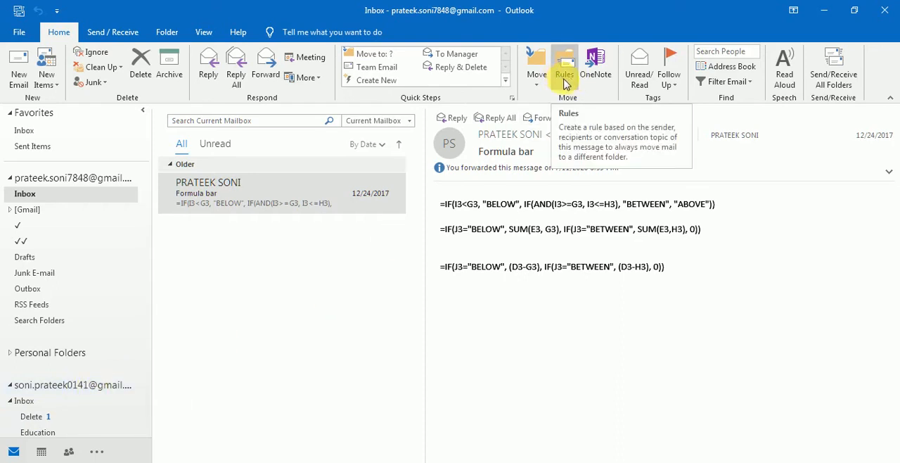
- Create a new rule from the "Formula bar" email, enabling its sender and subject conditions
left_click(299, 197)
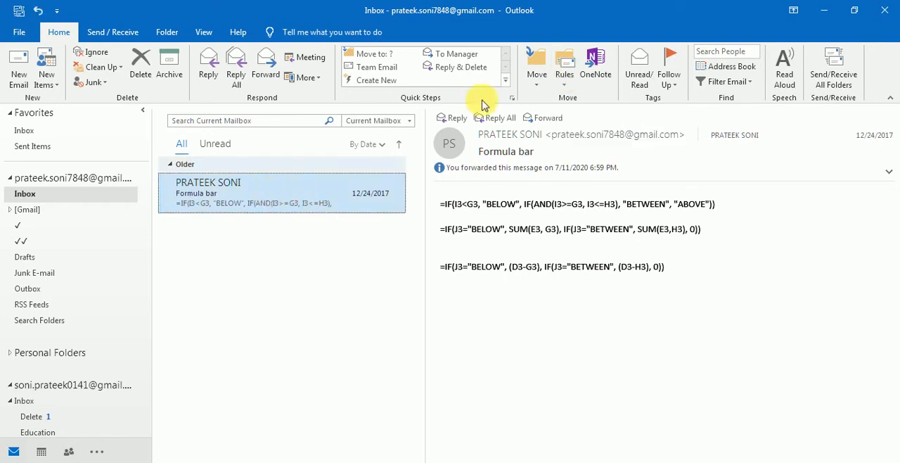
left_click(564, 74)
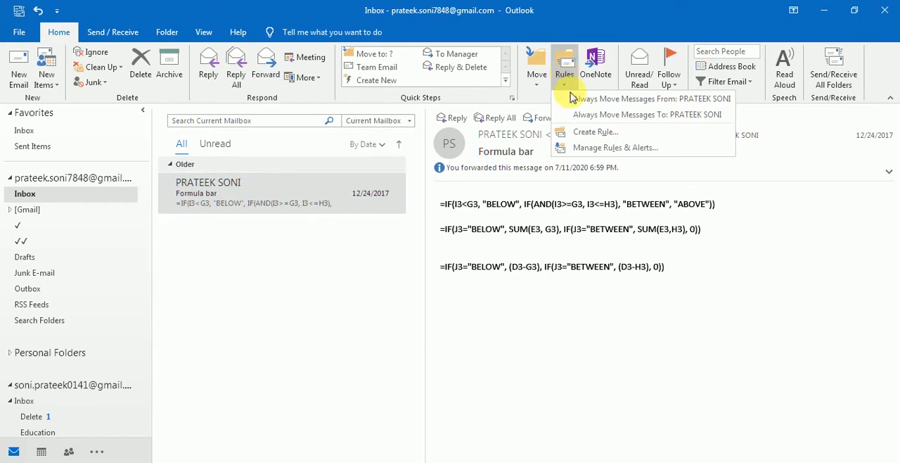
left_click(594, 132)
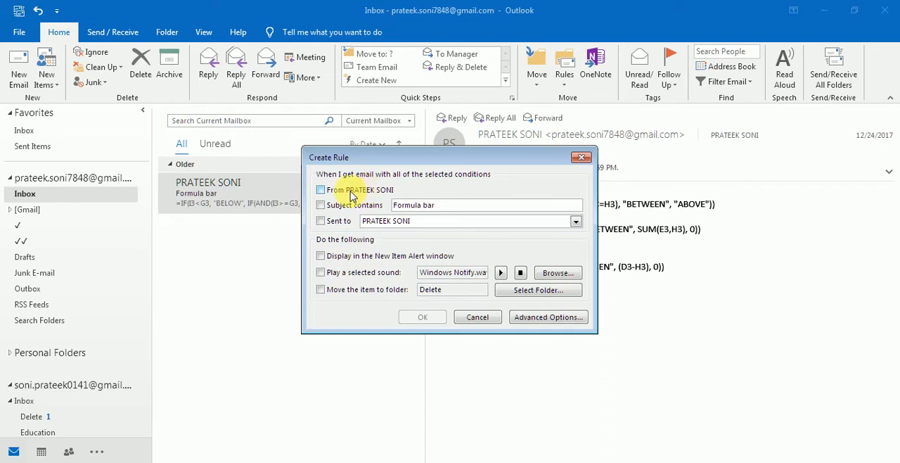
left_click(324, 192)
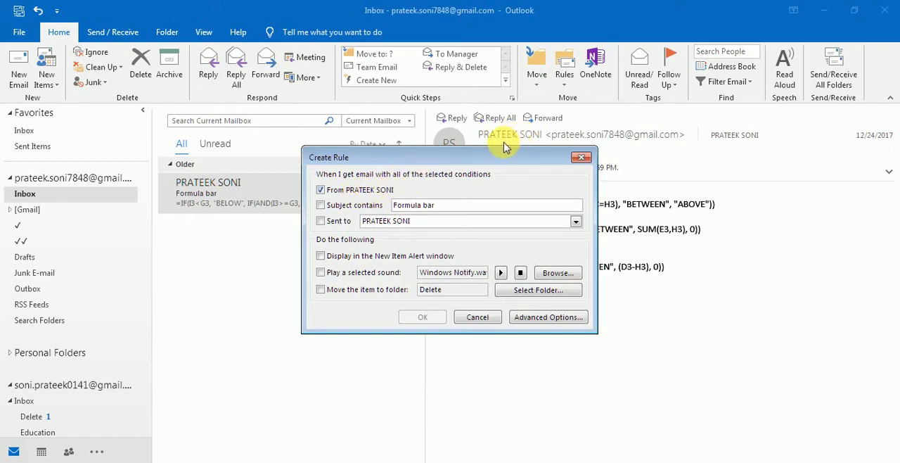
left_click(321, 207)
left_click_drag(523, 159, 530, 203)
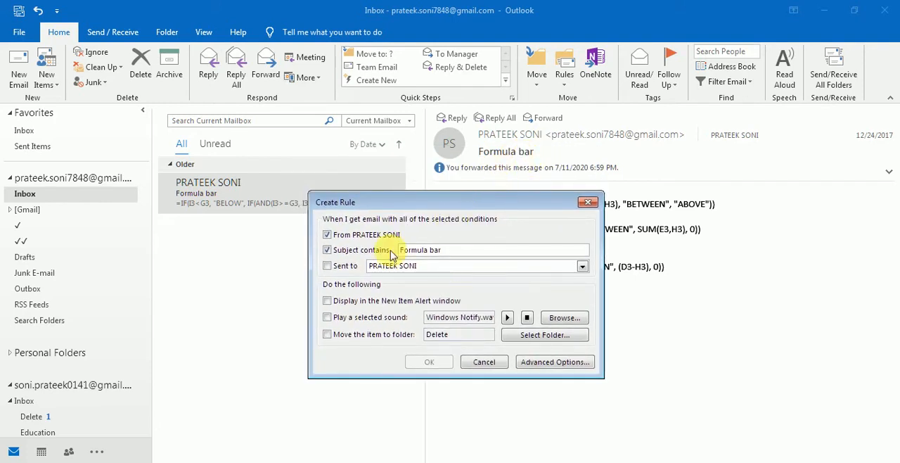
left_click_drag(463, 251, 398, 251)
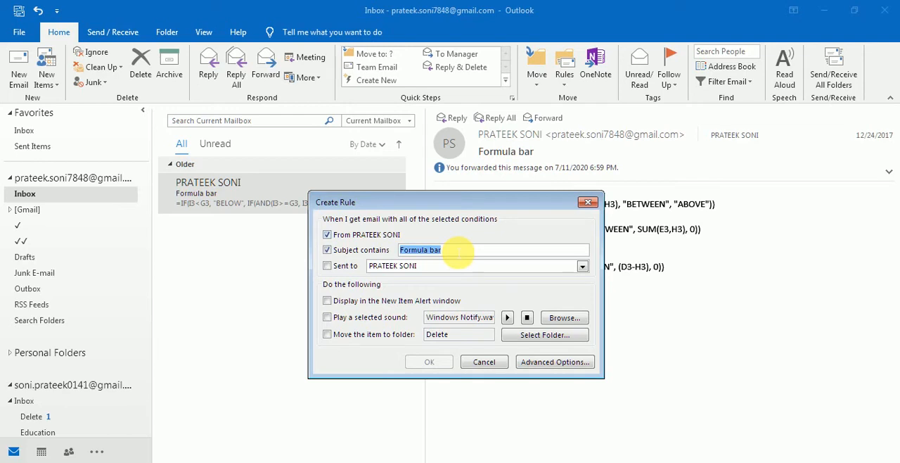
type("Daily files")
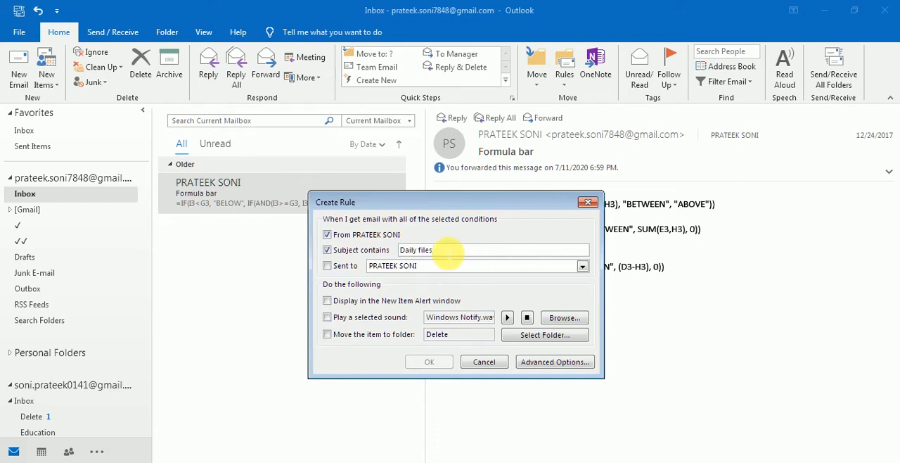
left_click_drag(434, 251, 397, 250)
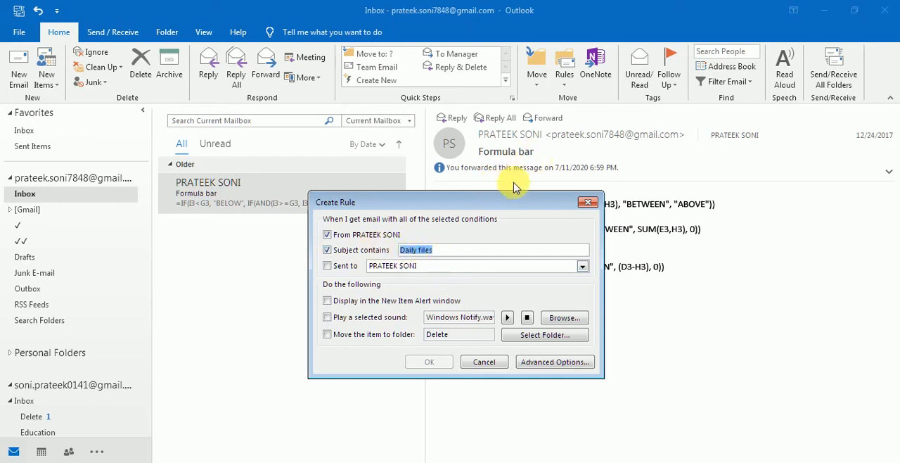
type("Formula bar")
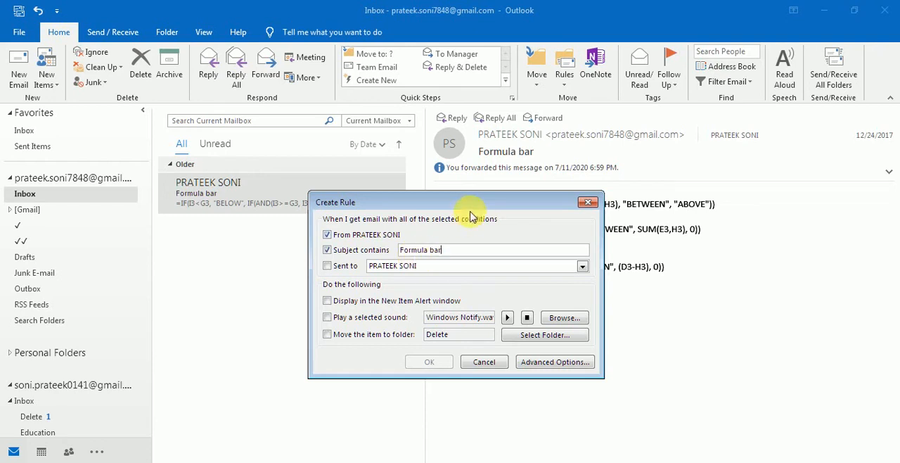
- Add the sent-to recipient condition and accept the rule's three conditions in the advanced options
left_click(327, 265)
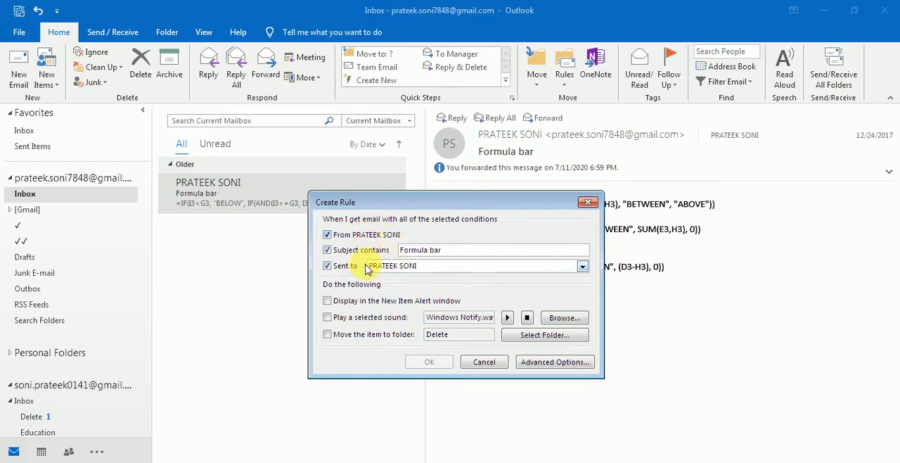
left_click(555, 361)
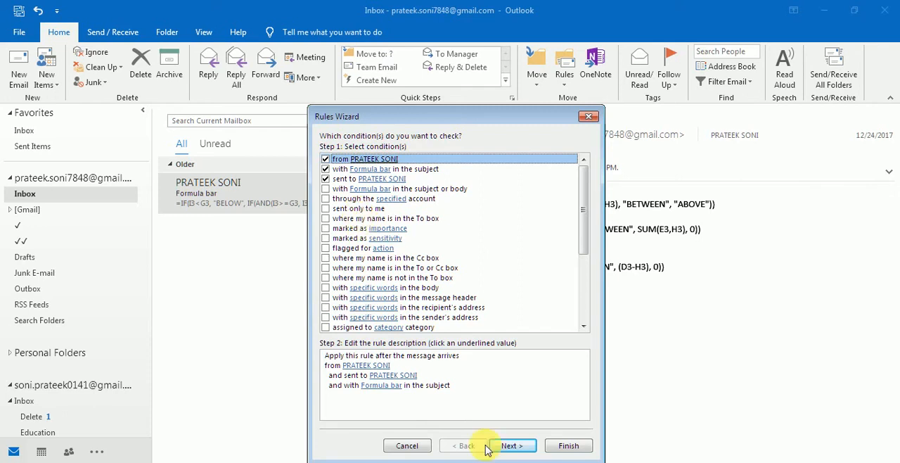
left_click(522, 446)
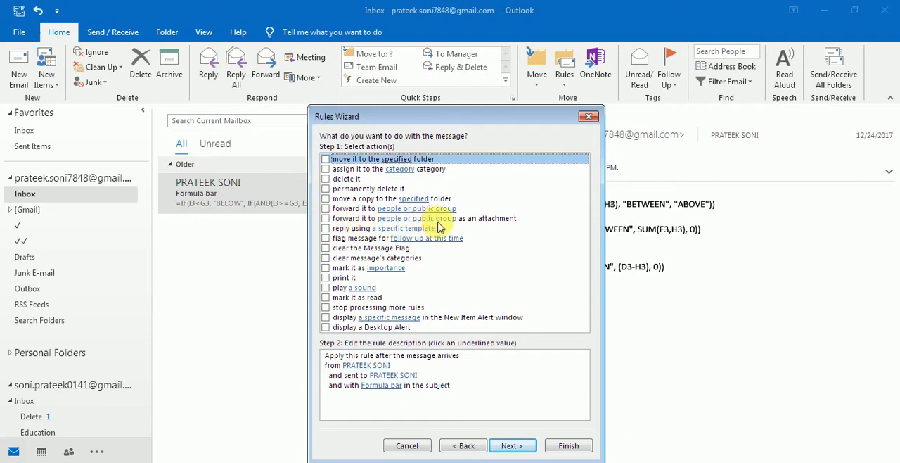
- Set the rule's action to forward the message to people or public group as an attachment
left_click(327, 219)
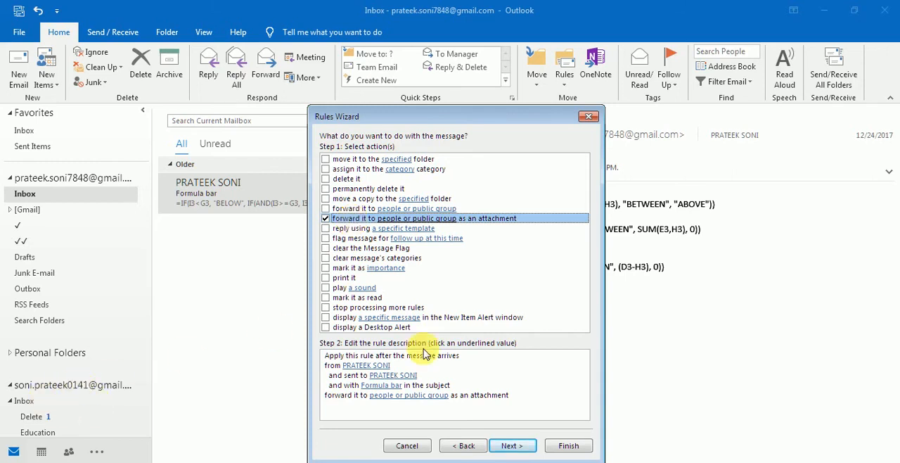
left_click(419, 397)
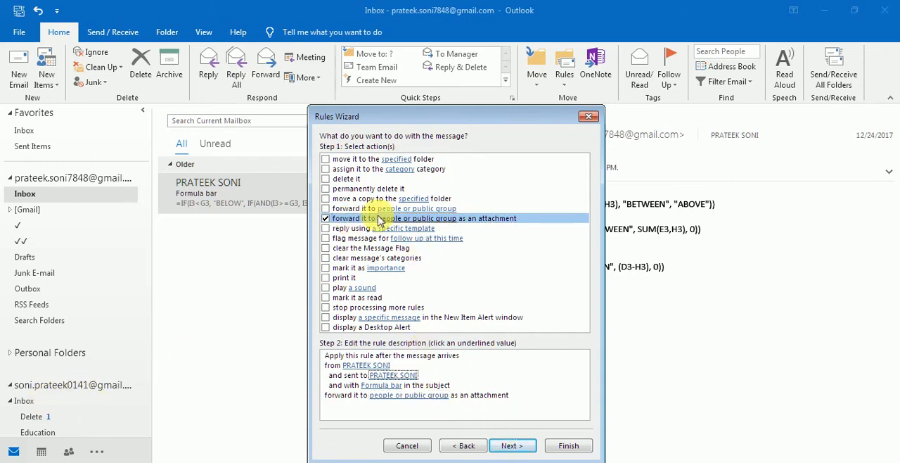
left_click(327, 219)
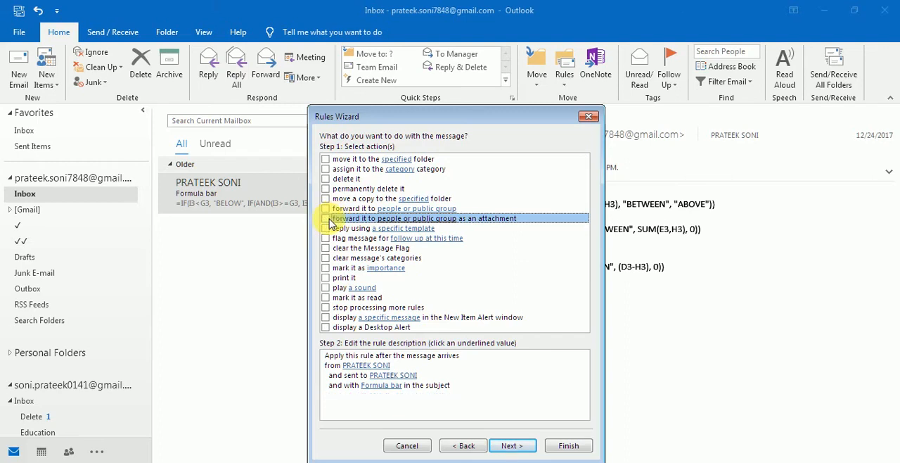
left_click(328, 219)
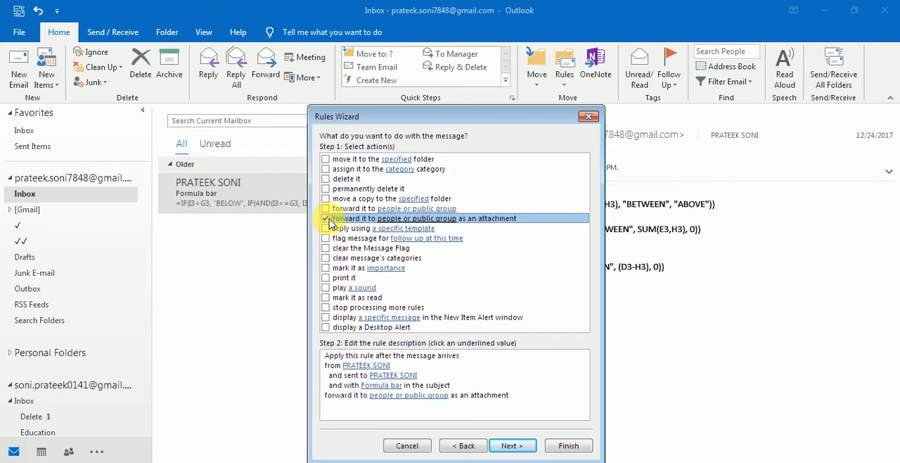
- Specify the forwarding recipient for the rule by entering the recipient's e-mail address
left_click(409, 398)
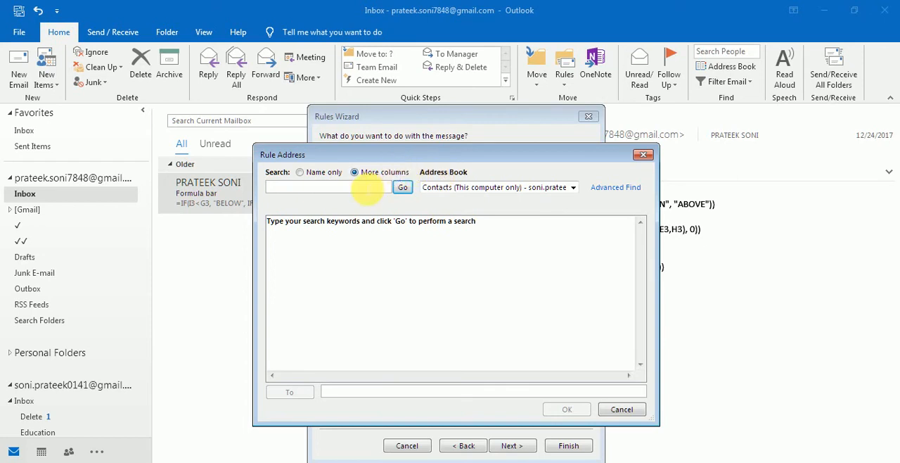
type("son")
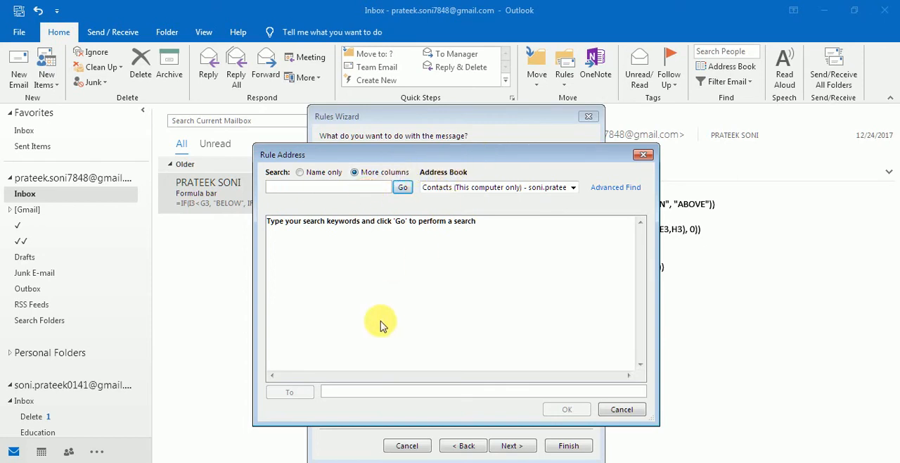
left_click(375, 392)
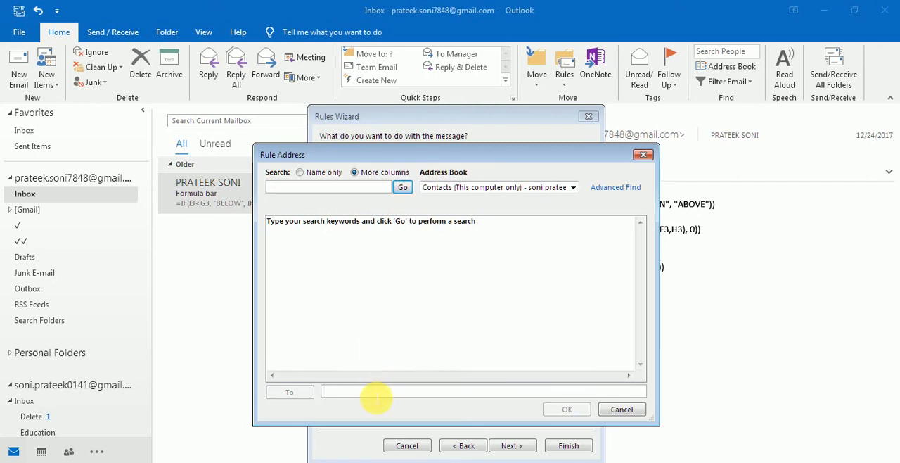
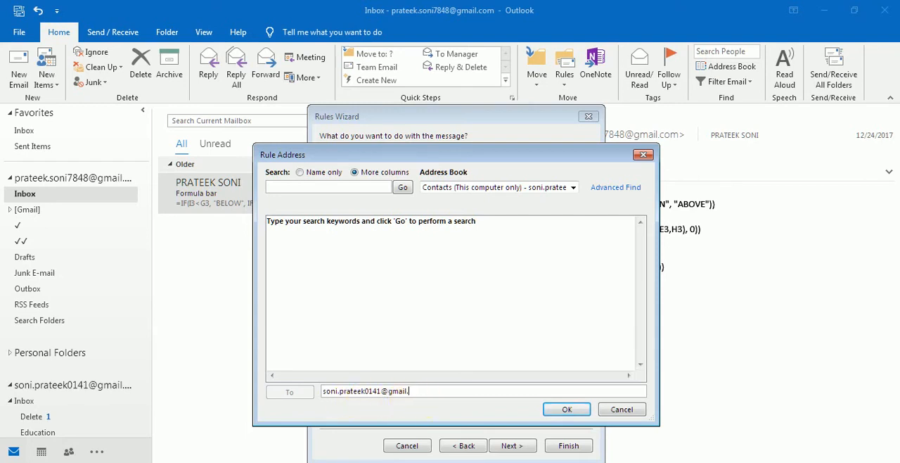
left_click(576, 410)
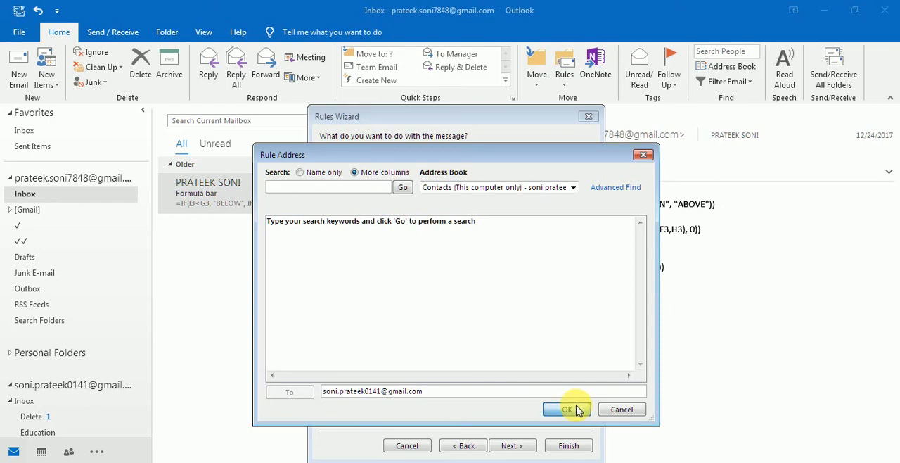
left_click(389, 397)
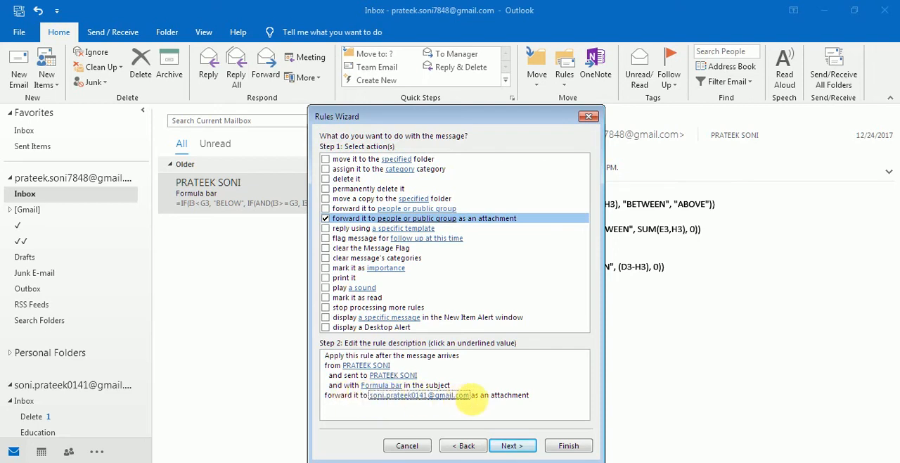
- Proceed through the rule's exceptions without selecting any, up to the final rule setup
left_click(514, 447)
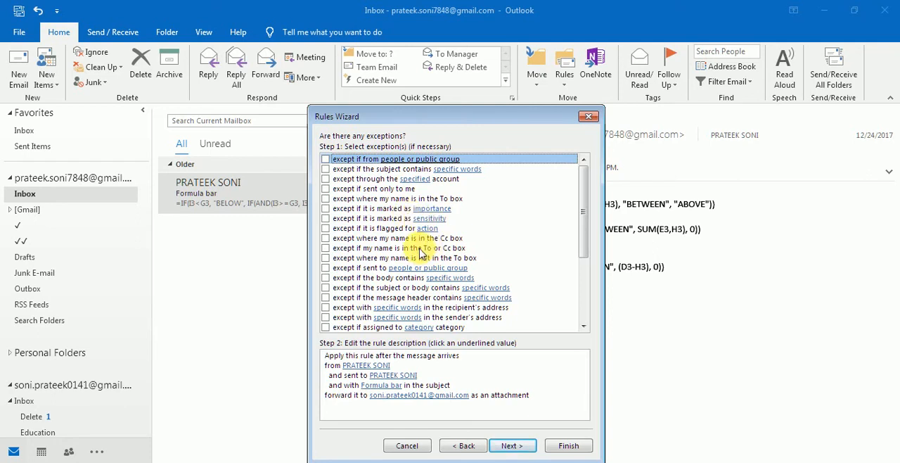
left_click(326, 248)
left_click(325, 248)
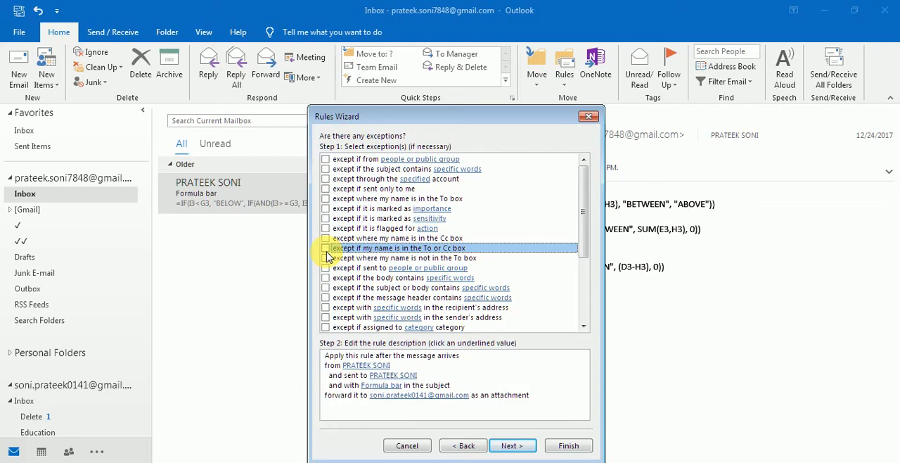
left_click(512, 446)
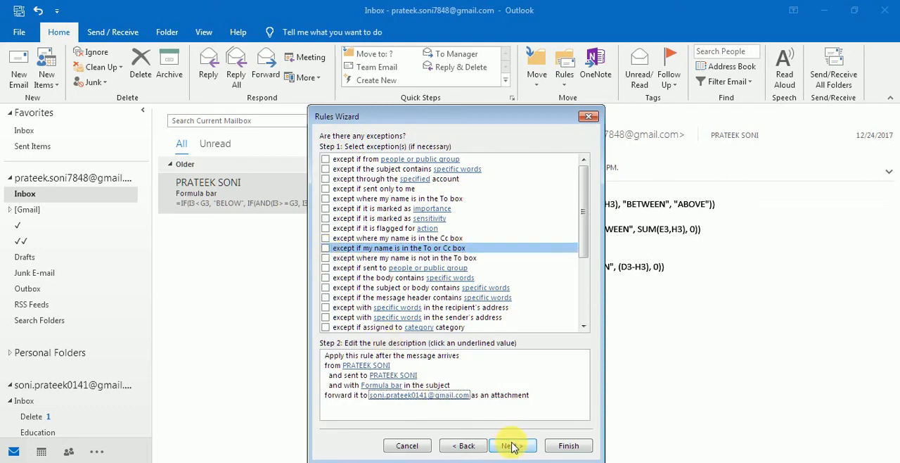
left_click(512, 446)
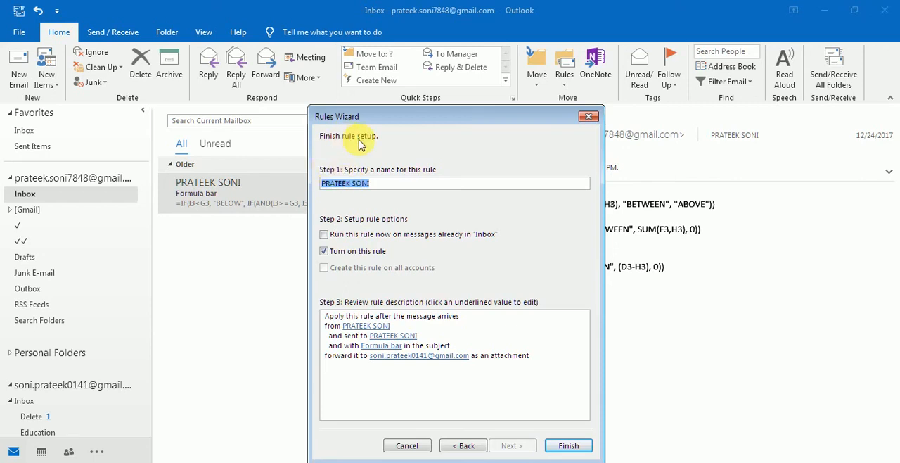
- Name the rule "Auto Forward"
left_click(384, 185)
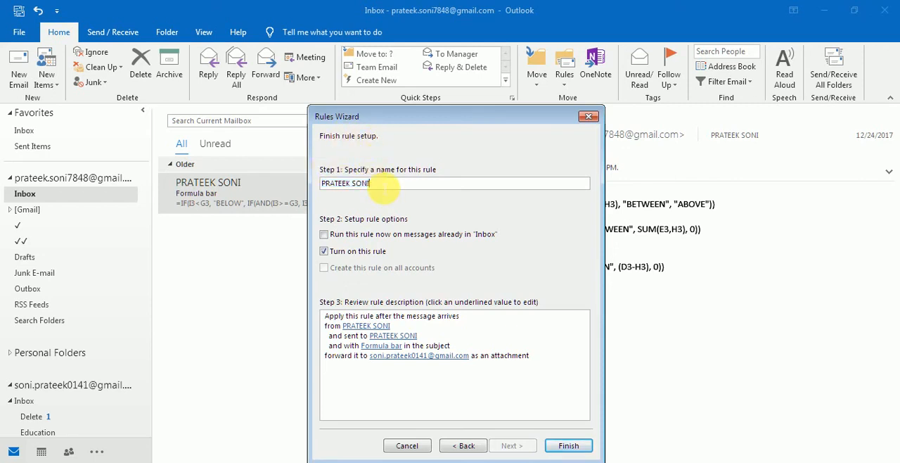
left_click_drag(383, 185, 292, 180)
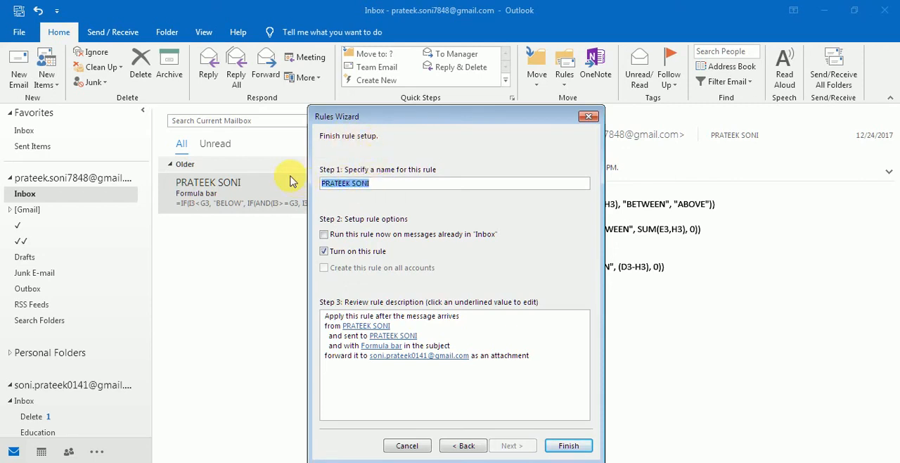
type("Auto Forward")
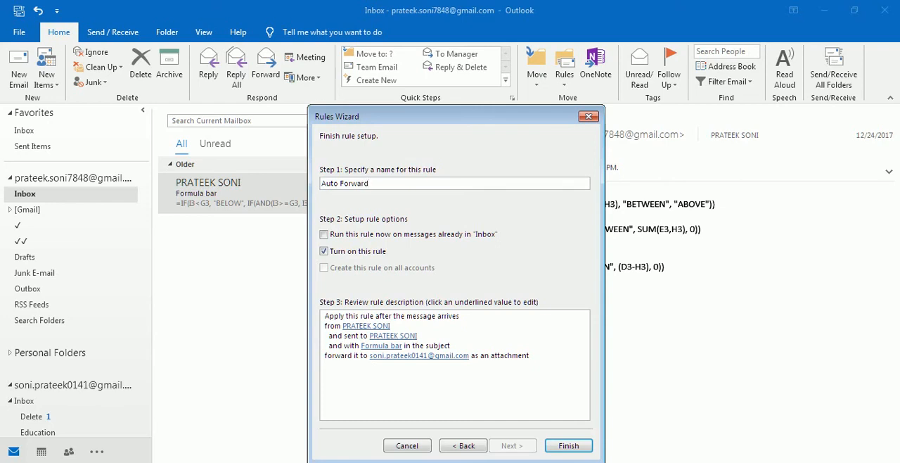
- Set the rule to run now on messages already in the Inbox and finish the rule setup
left_click(366, 237)
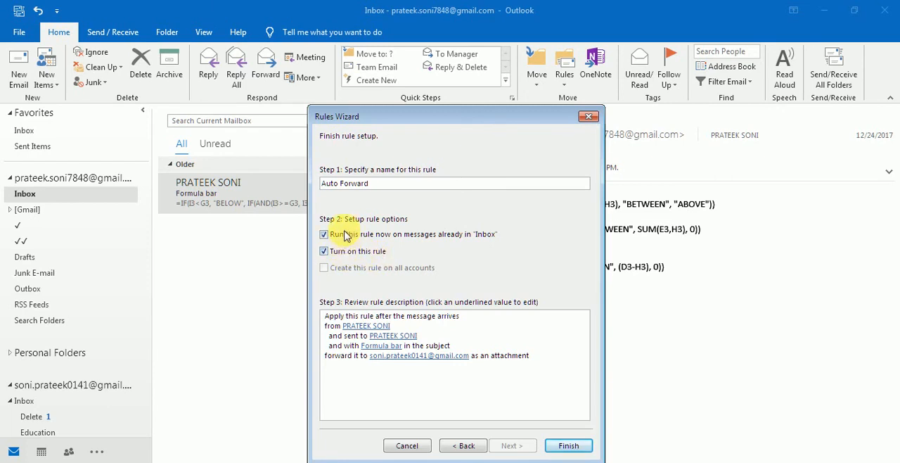
left_click(568, 445)
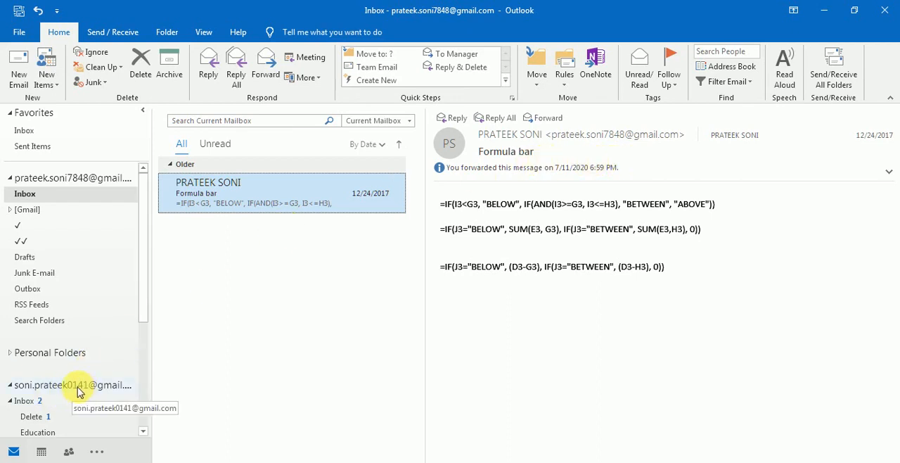
- Delete both "FW: Formula bar" messages from the forwarding recipient account's inbox
left_click(42, 401)
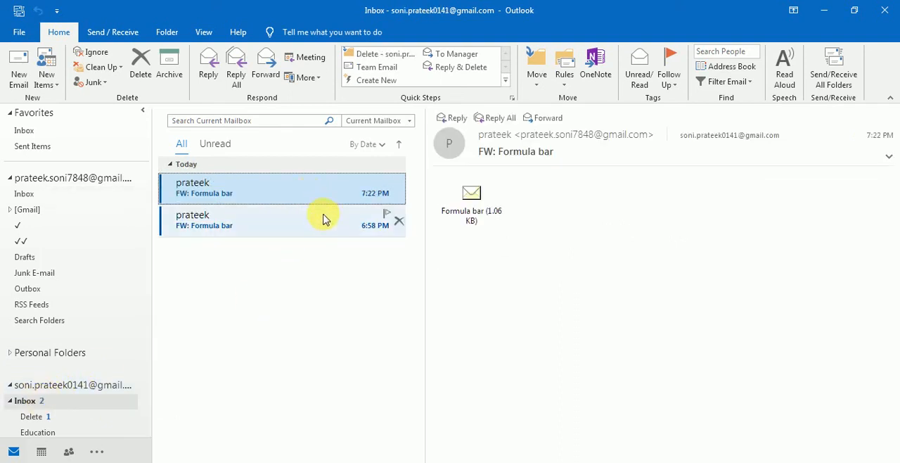
left_click(325, 221)
left_click(321, 191)
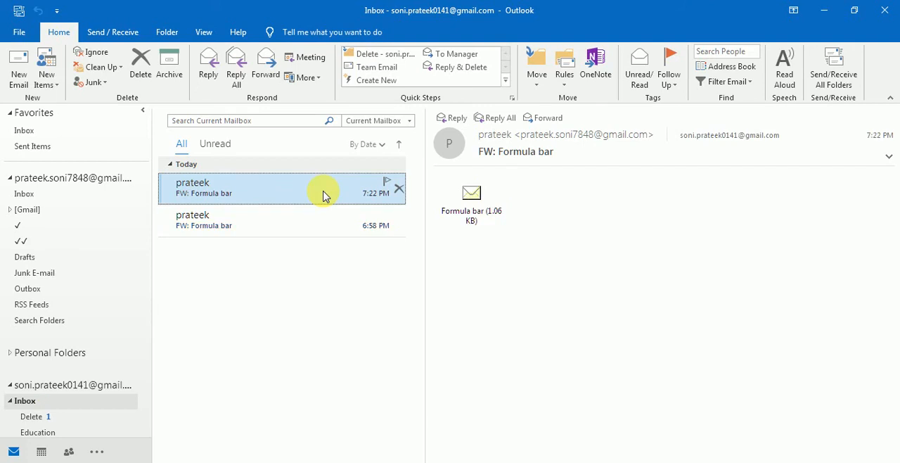
key("Delete")
key("Delete")
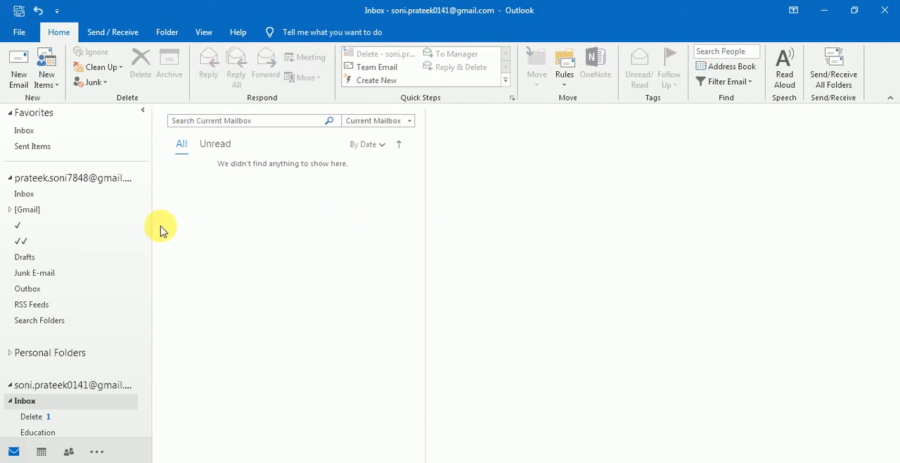
- Start forwarding the "Formula bar" message from the first account's inbox and enter a suggested recipient e-mail address
left_click(35, 195)
left_click(224, 199)
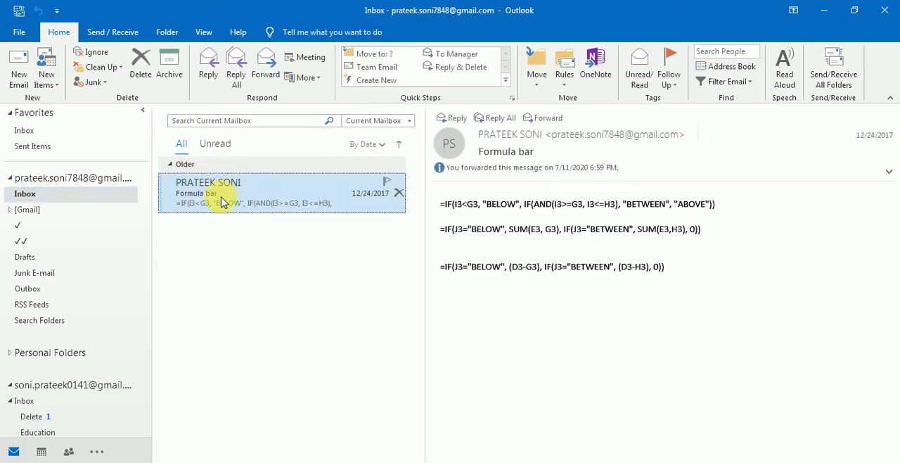
left_click(269, 72)
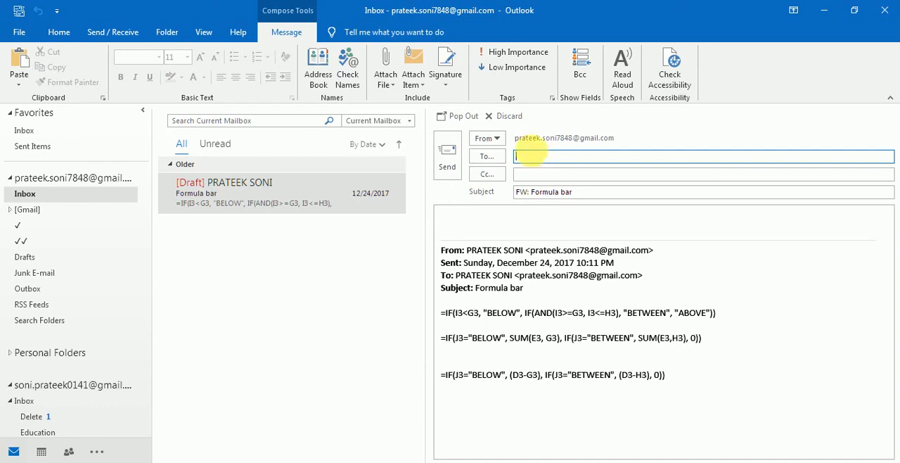
type("pa")
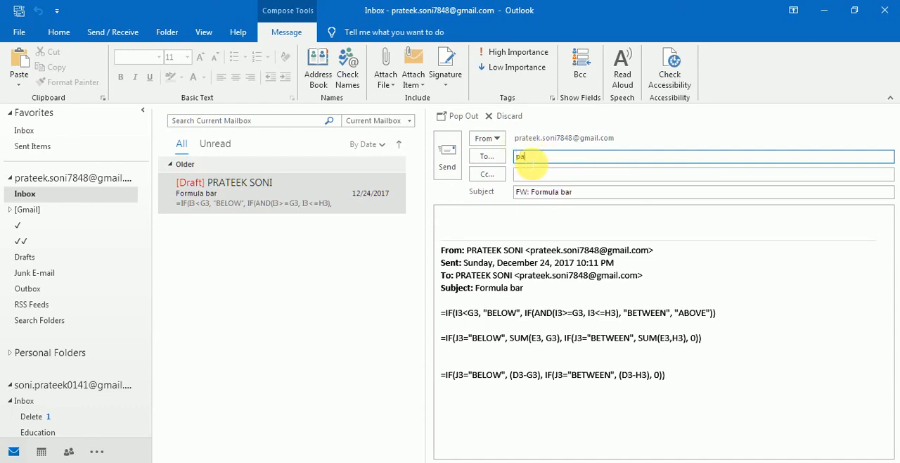
key("BackSpace")
type("rate")
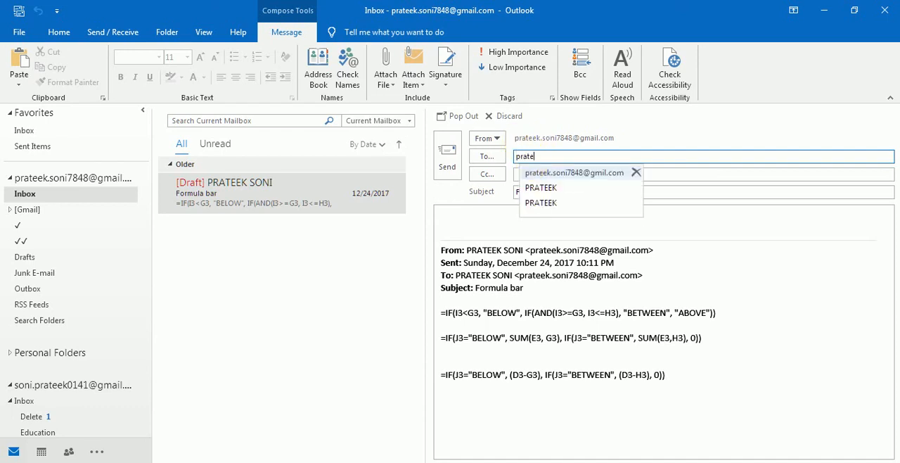
key("Return")
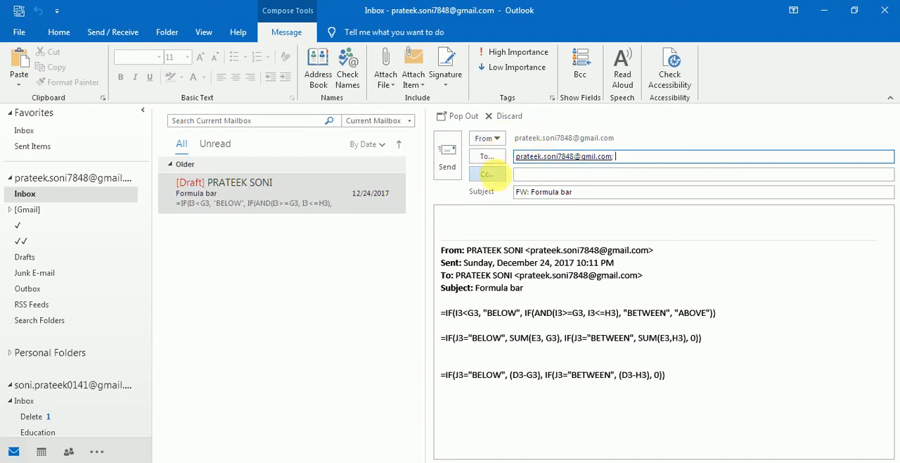
- Remove the "FW:" prefix from the subject so that it reads "Formula bar"
left_click(520, 175)
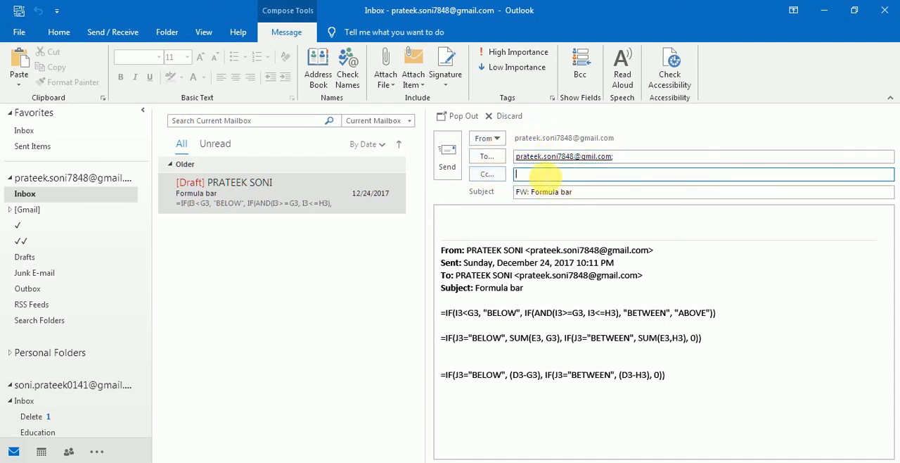
left_click_drag(532, 192, 497, 196)
key("BackSpace")
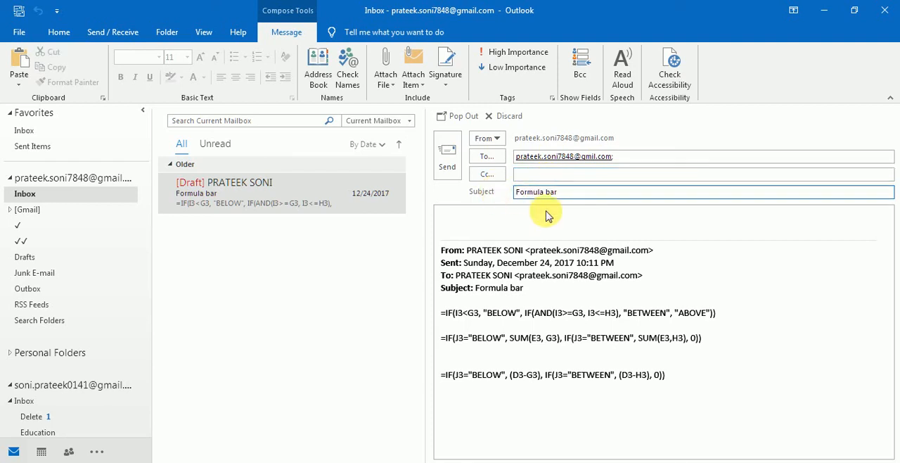
- Write "Auto forward" followed by a smiley above the quoted message in the body
left_click(487, 222)
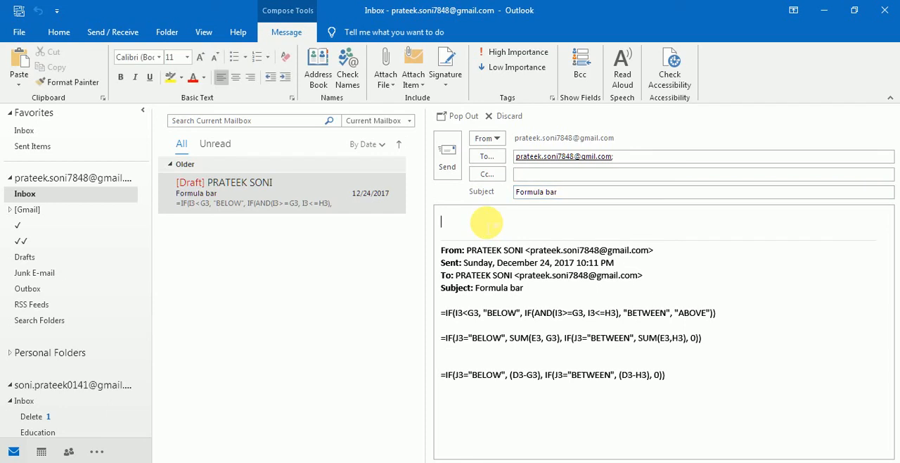
type("Auto forward")
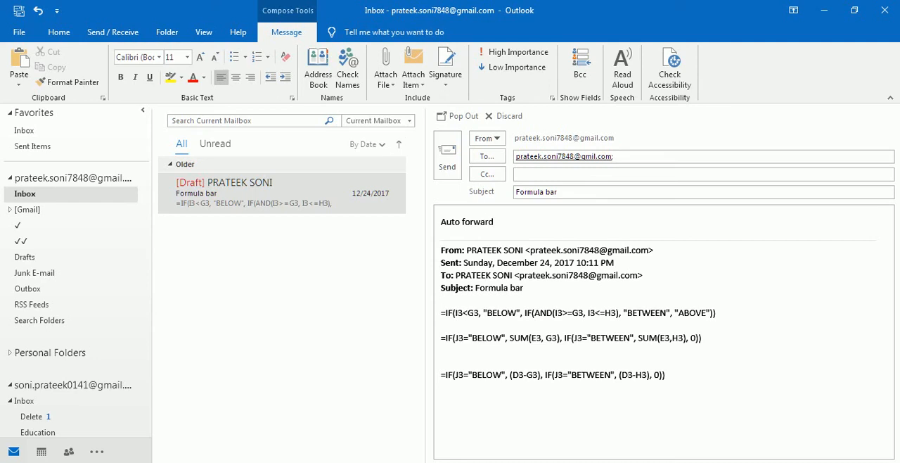
left_click(493, 222)
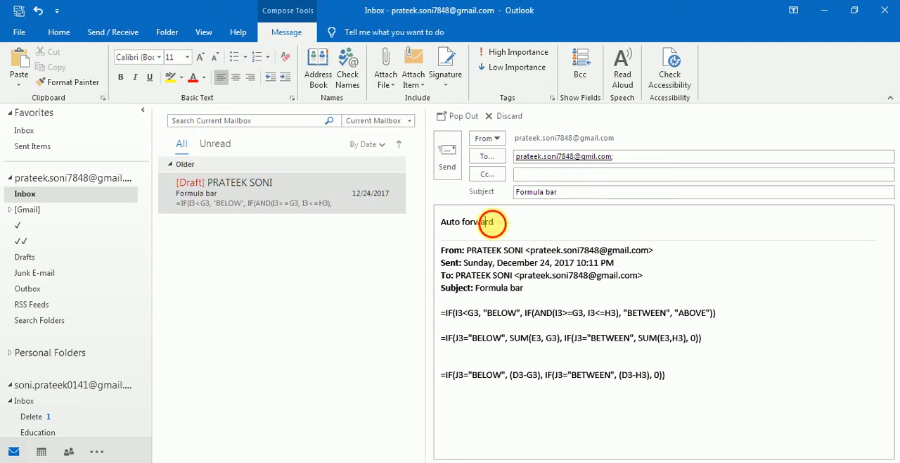
type(":)")
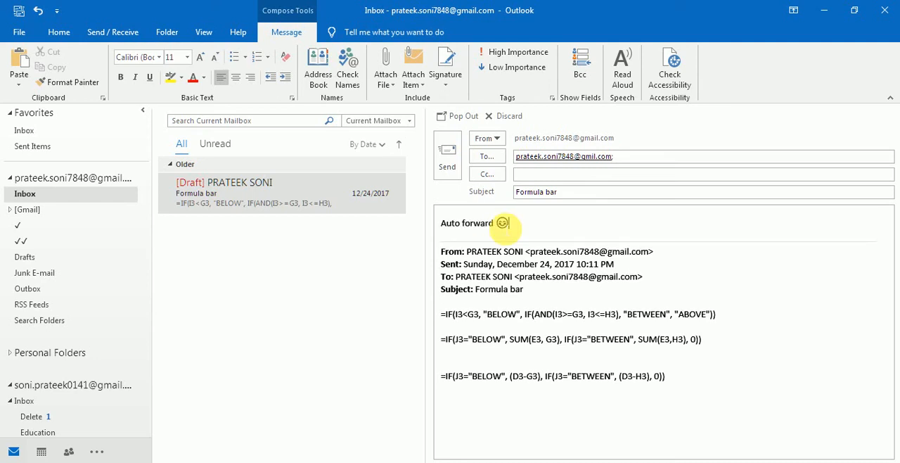
- Correct the recipient's e-mail address so that it is the first account's own Gmail address
left_click(535, 175)
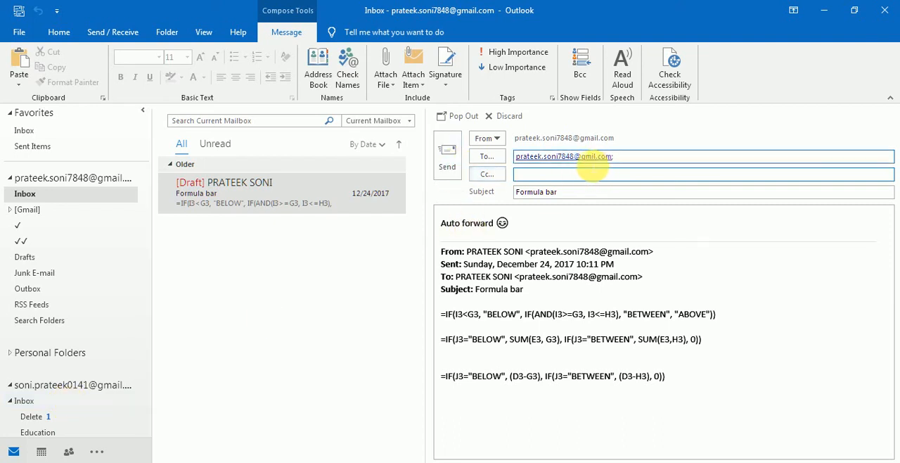
double_click(597, 156)
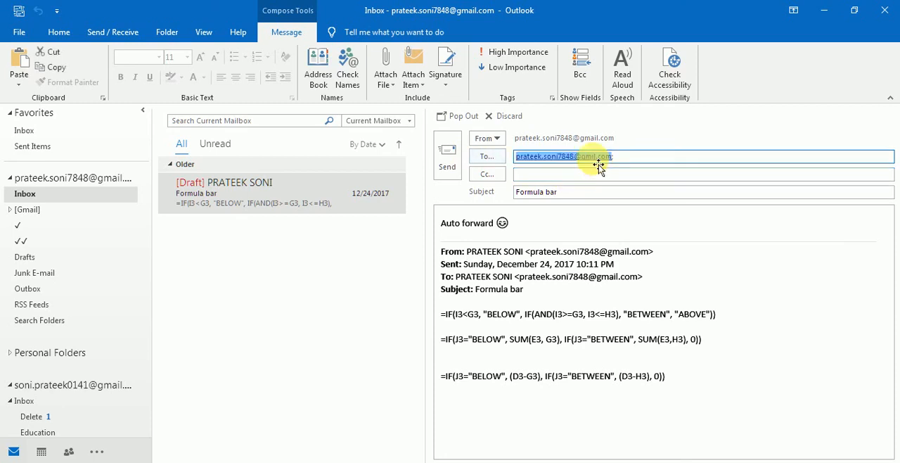
key("Right")
key("BackSpace")
key("BackSpace")
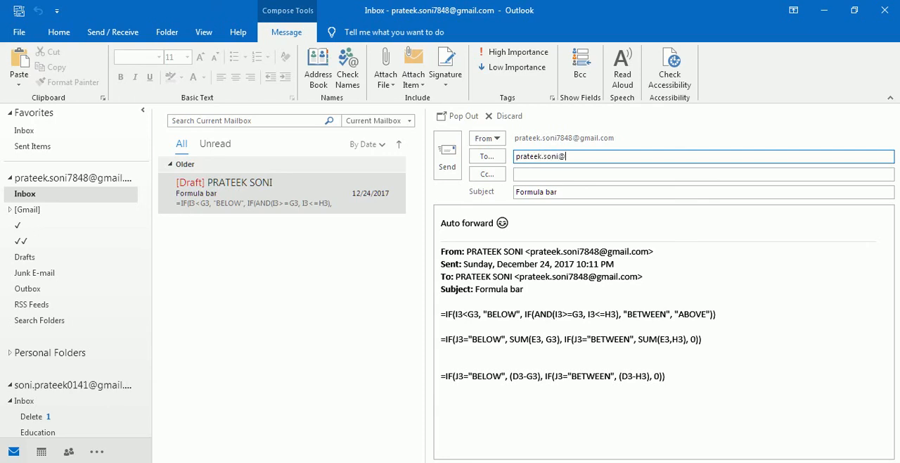
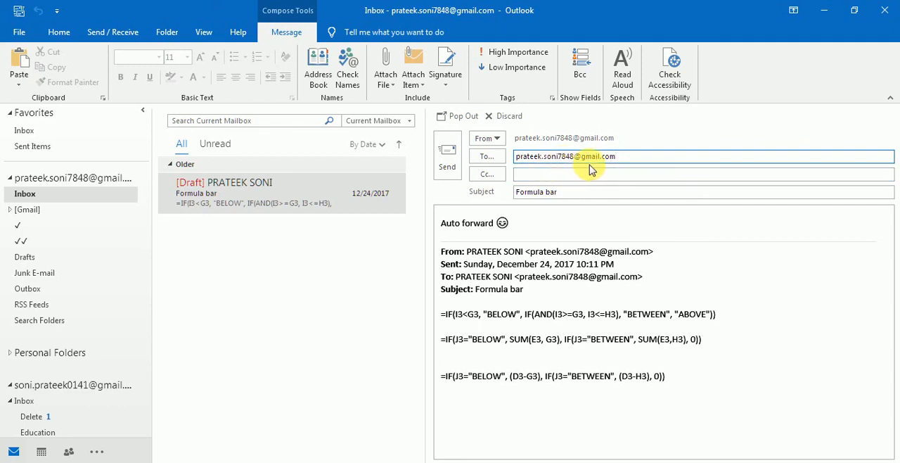
- Send the test message and view the received "Formula bar" e-mail in the first account's inbox
left_click(448, 160)
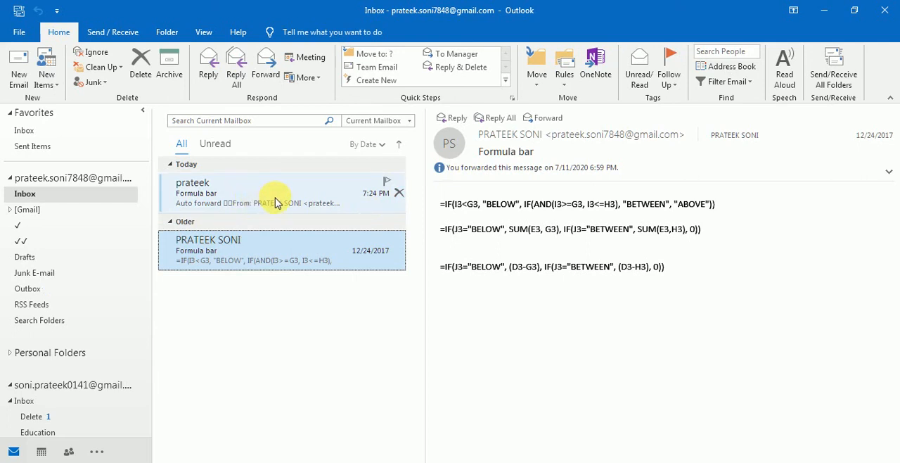
left_click(276, 202)
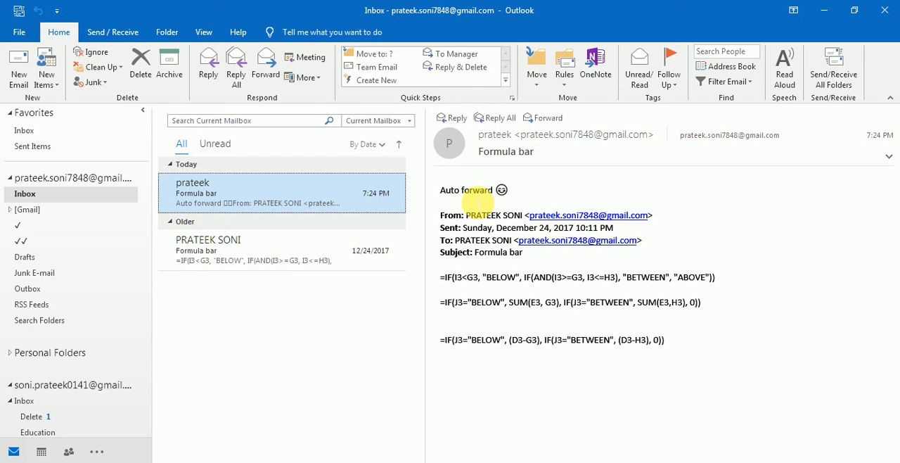
- Update the forwarding recipient account's inbox folder and view both "FW: Formula bar" messages
left_click(58, 401)
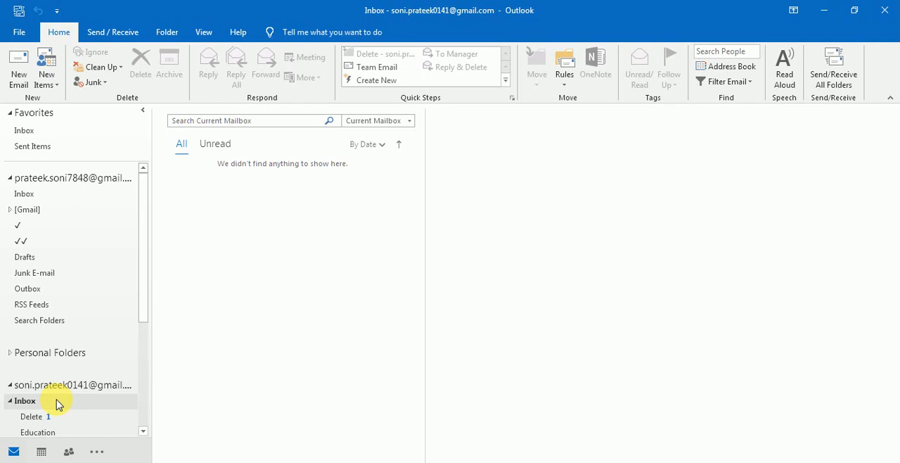
left_click(105, 32)
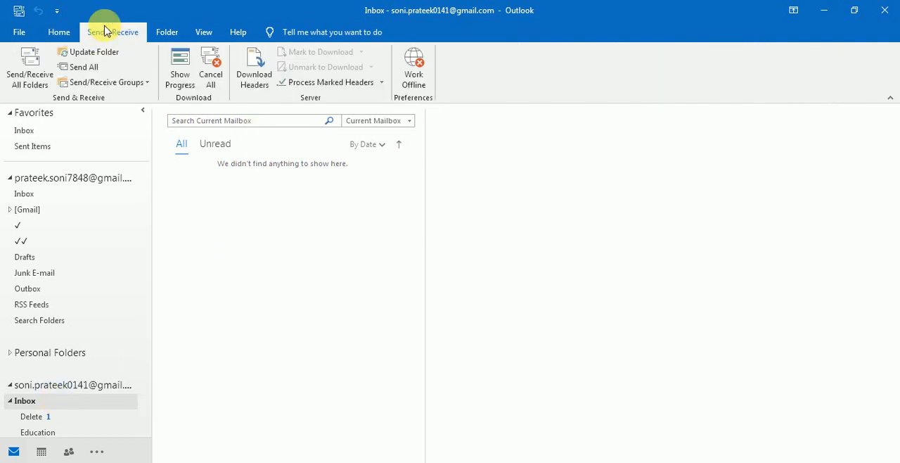
left_click(104, 52)
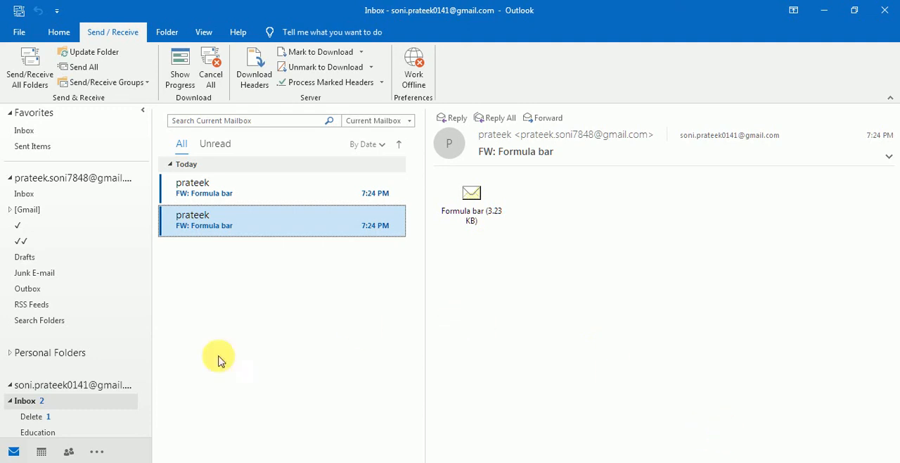
left_click(283, 188)
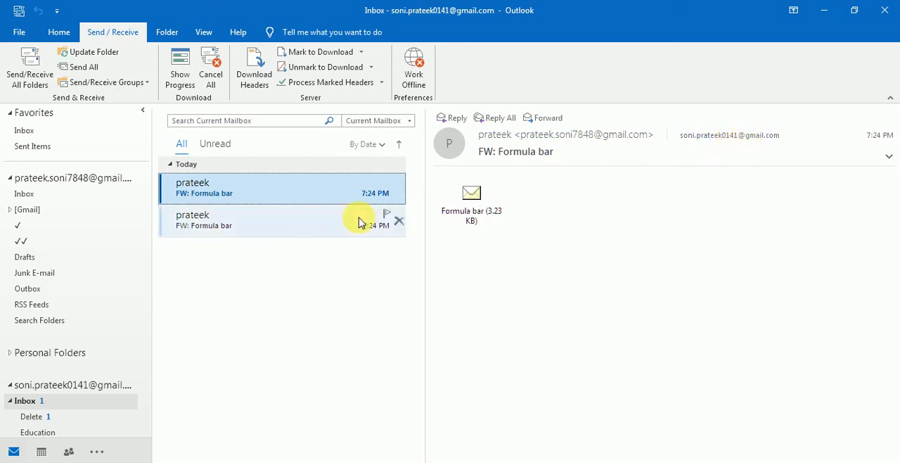
left_click(299, 231)
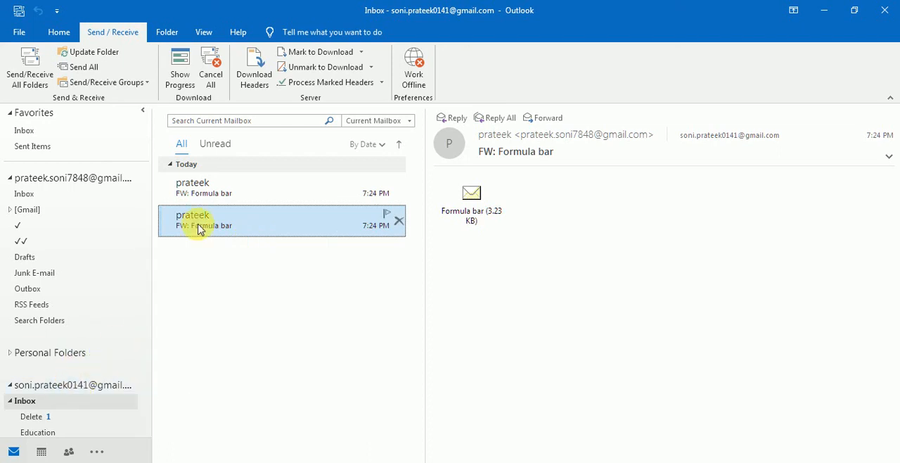
- Return to the first account's inbox and view the test "Formula bar" message again
left_click(79, 196)
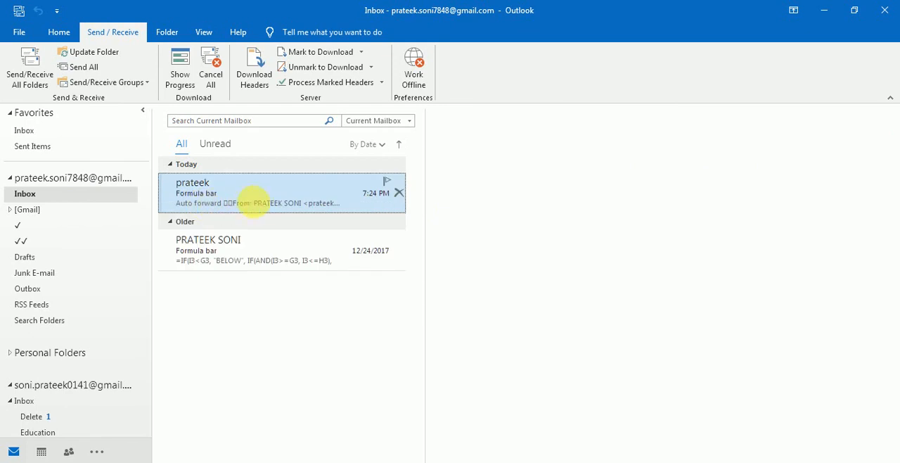
left_click(266, 207)
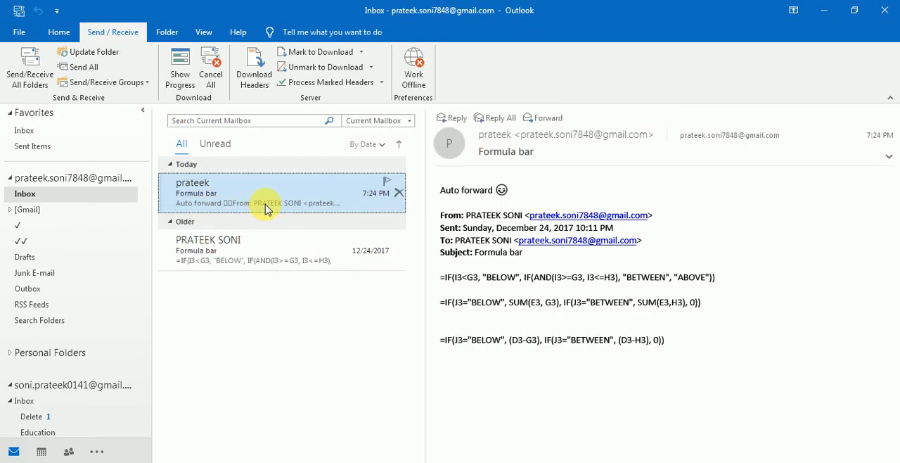